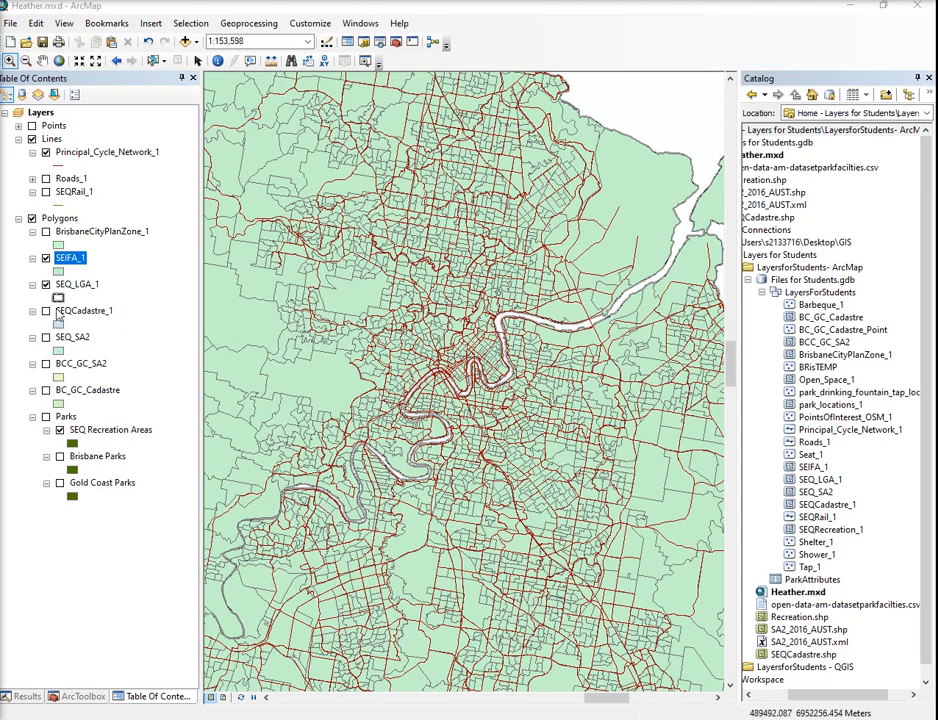
Symbolize the SEIFA_1 layer with graduated colors using IEOScore as the value field
right_click(70, 260)
left_click(157, 560)
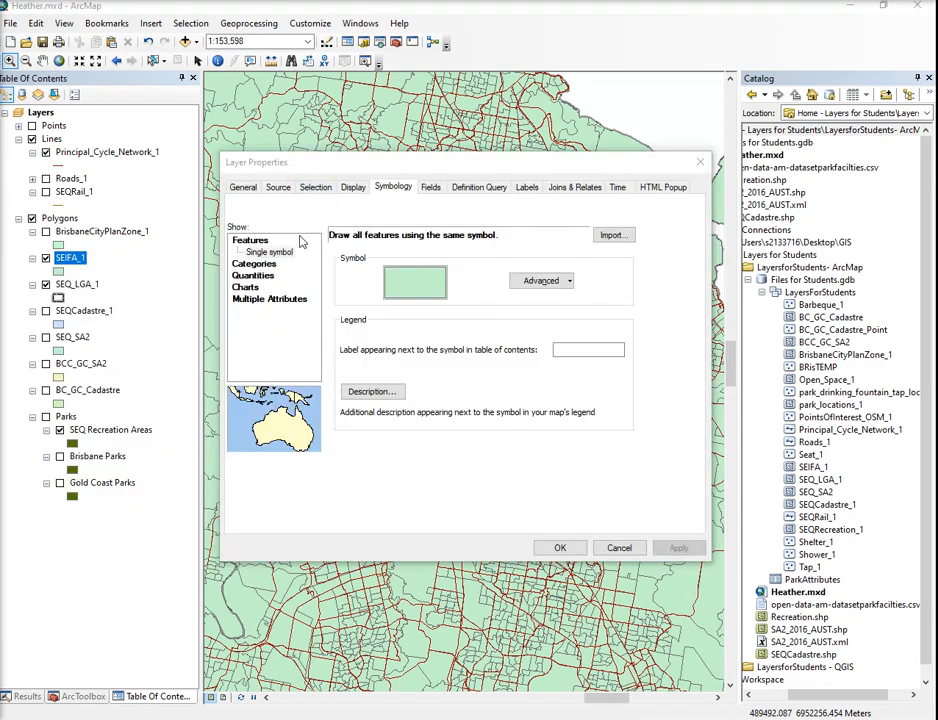
left_click(266, 263)
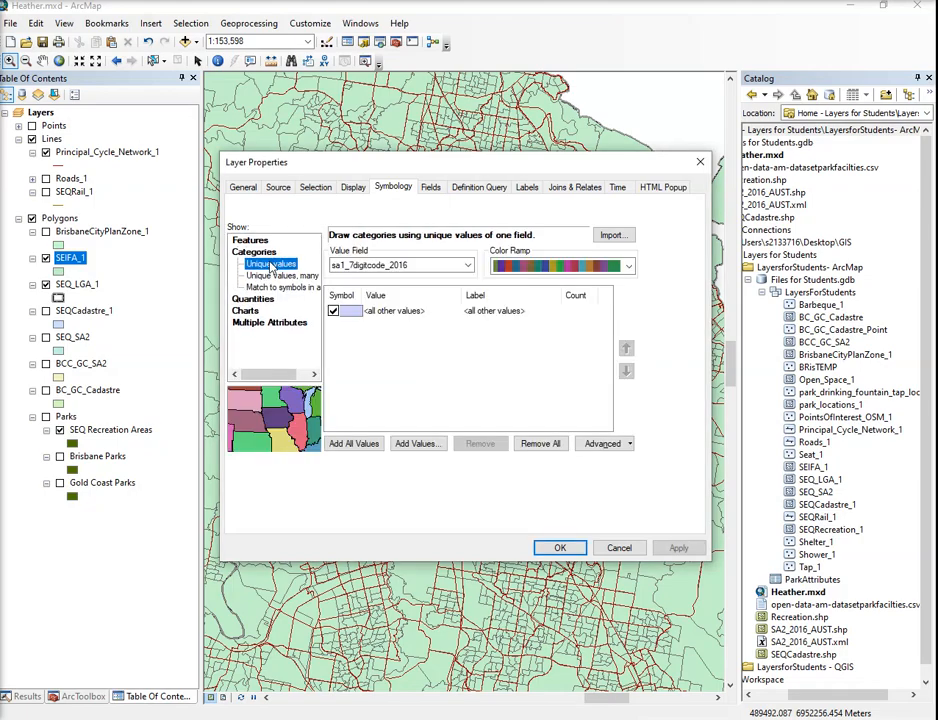
left_click(253, 298)
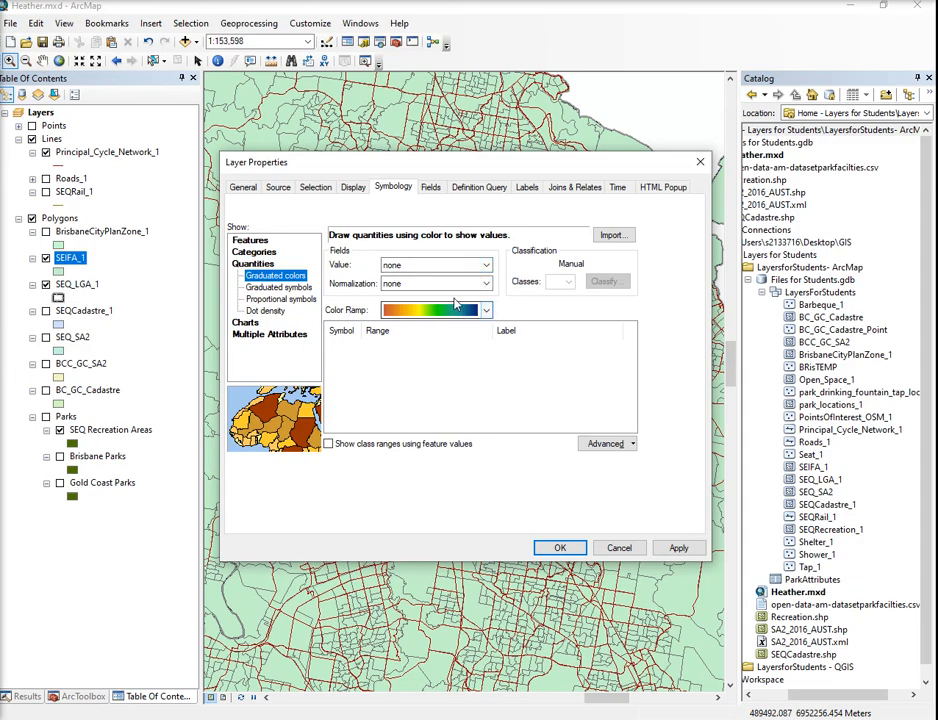
left_click(486, 266)
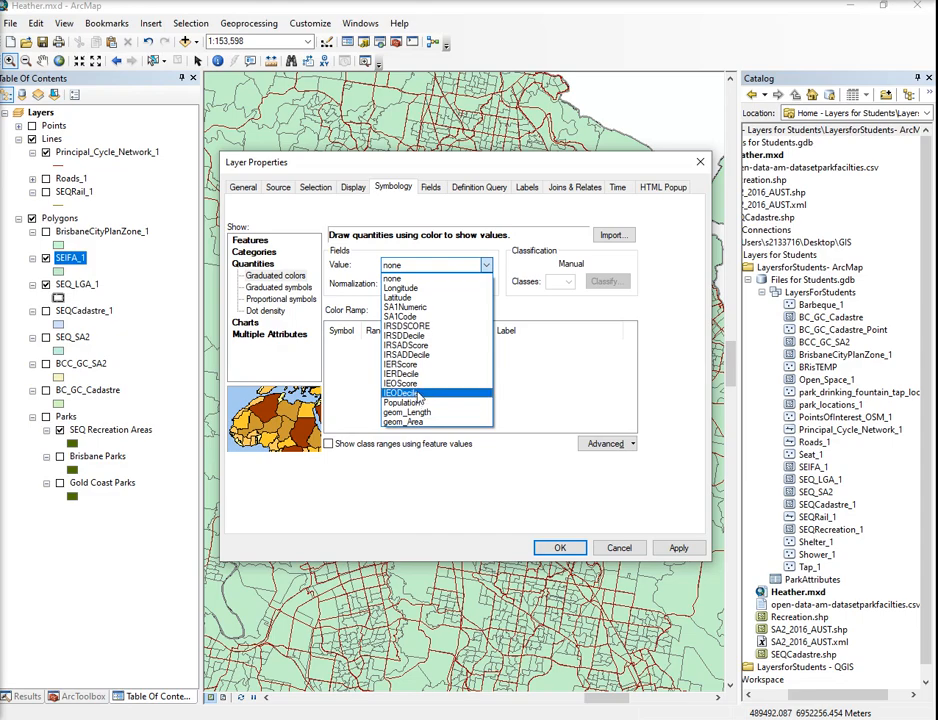
left_click(421, 393)
key("Up")
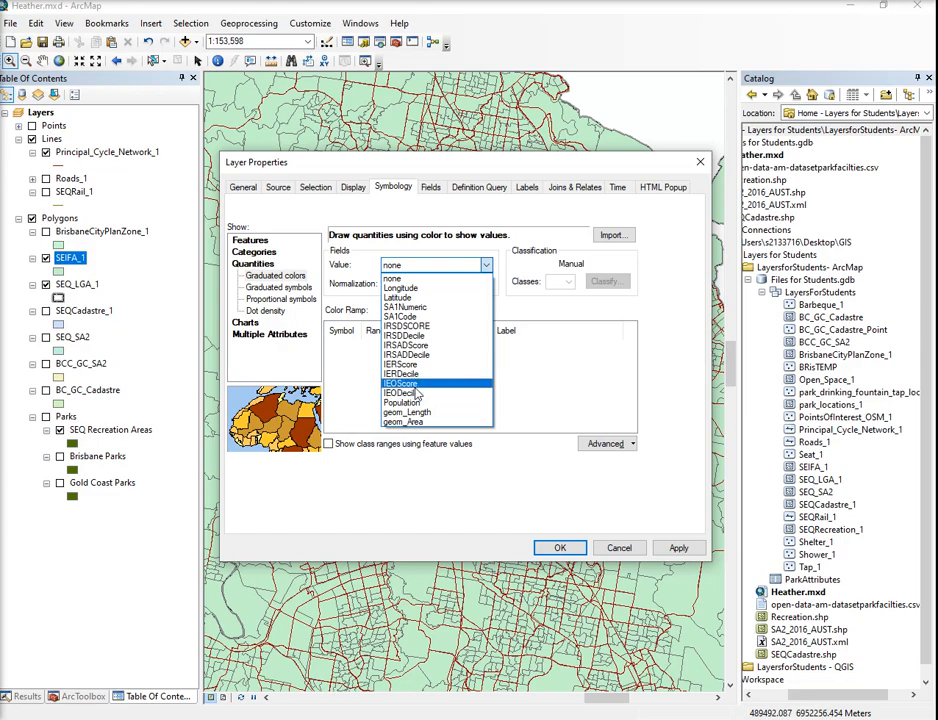
key("Up")
left_click(416, 386)
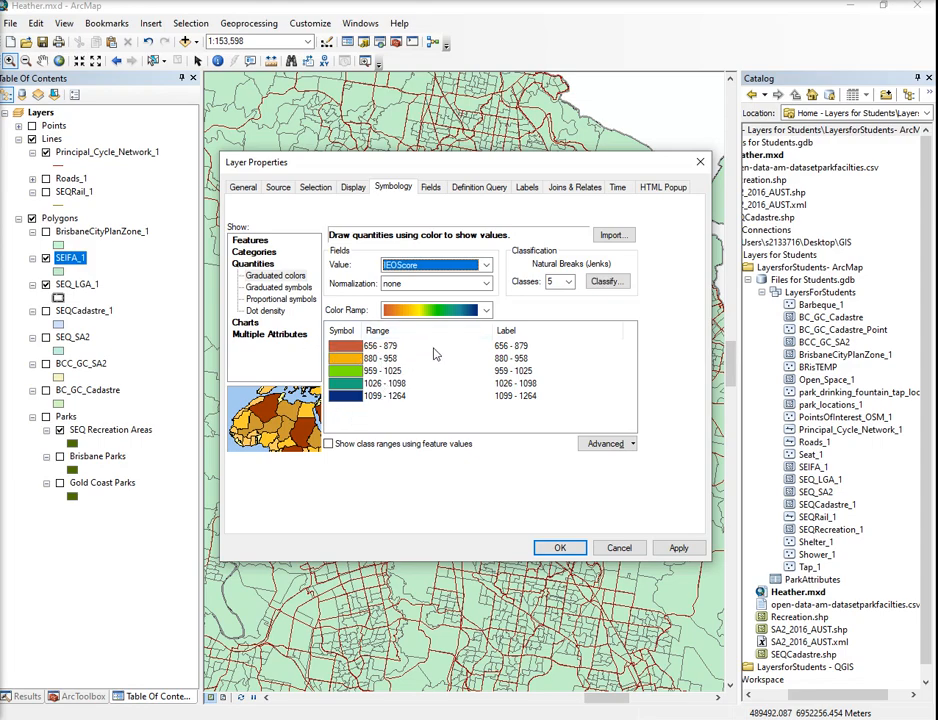
Try the blue-yellow-red color ramp on the SEIFA_1 classes and apply it to the map
left_click(486, 311)
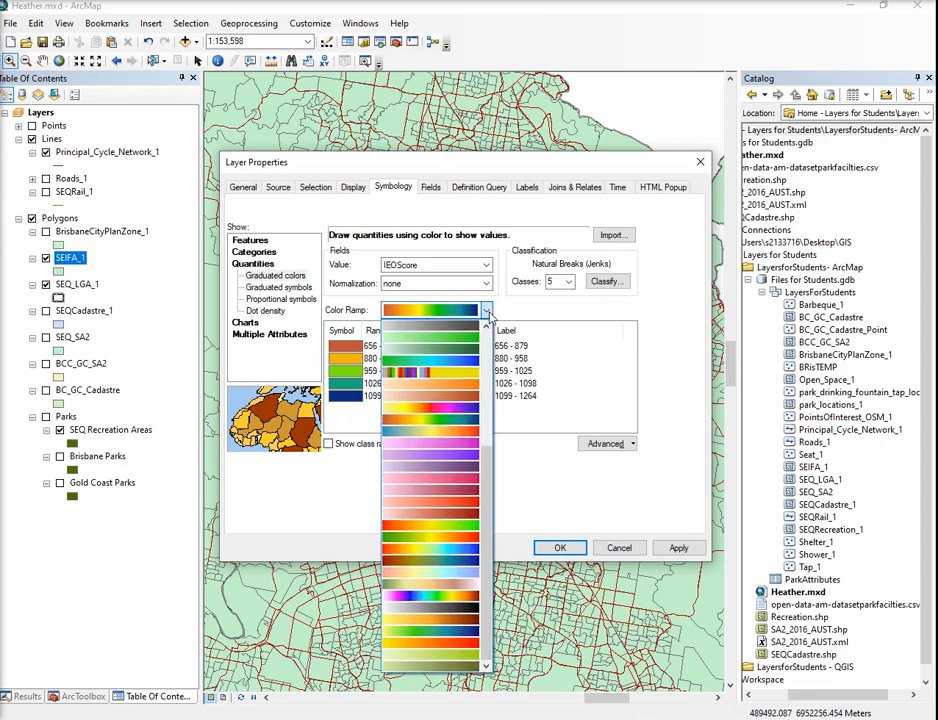
left_click(428, 436)
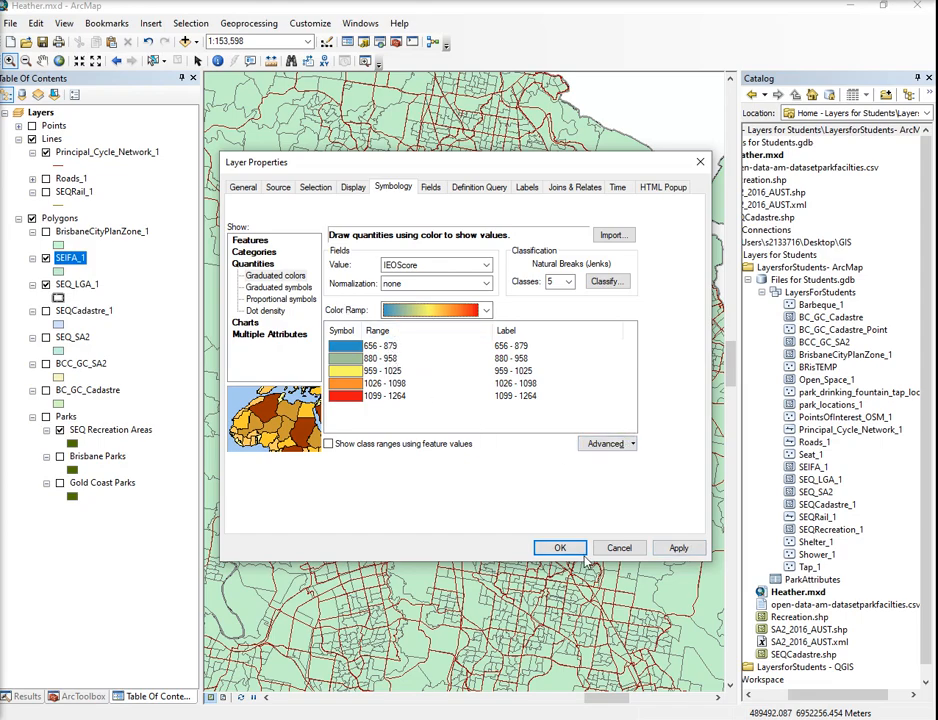
left_click(677, 548)
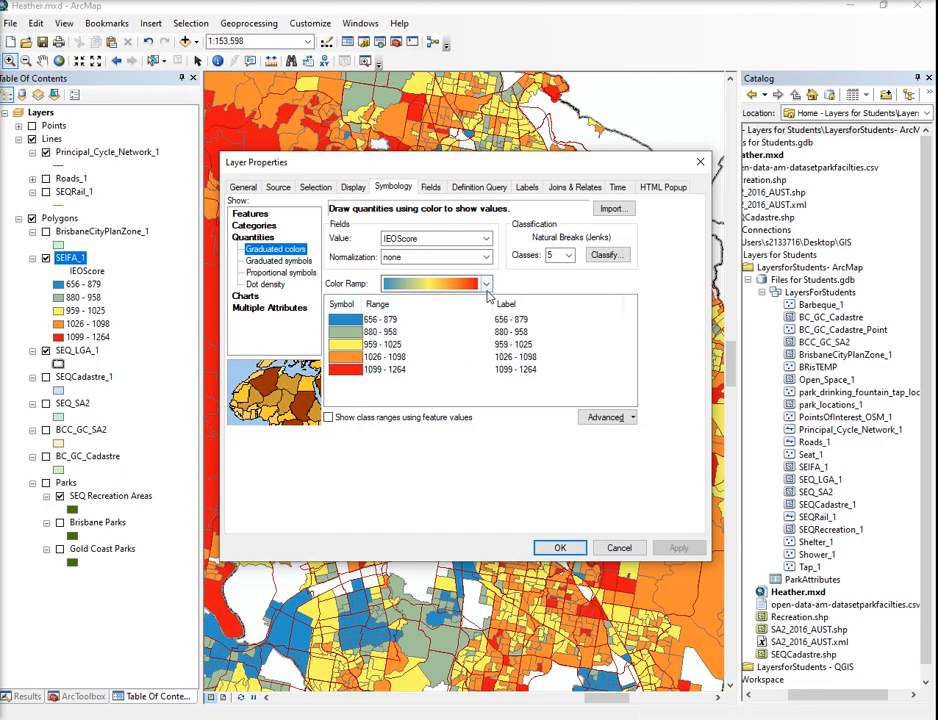
Try a light-to-dark green color ramp on the SEIFA_1 classes and apply it to the map
left_click(486, 285)
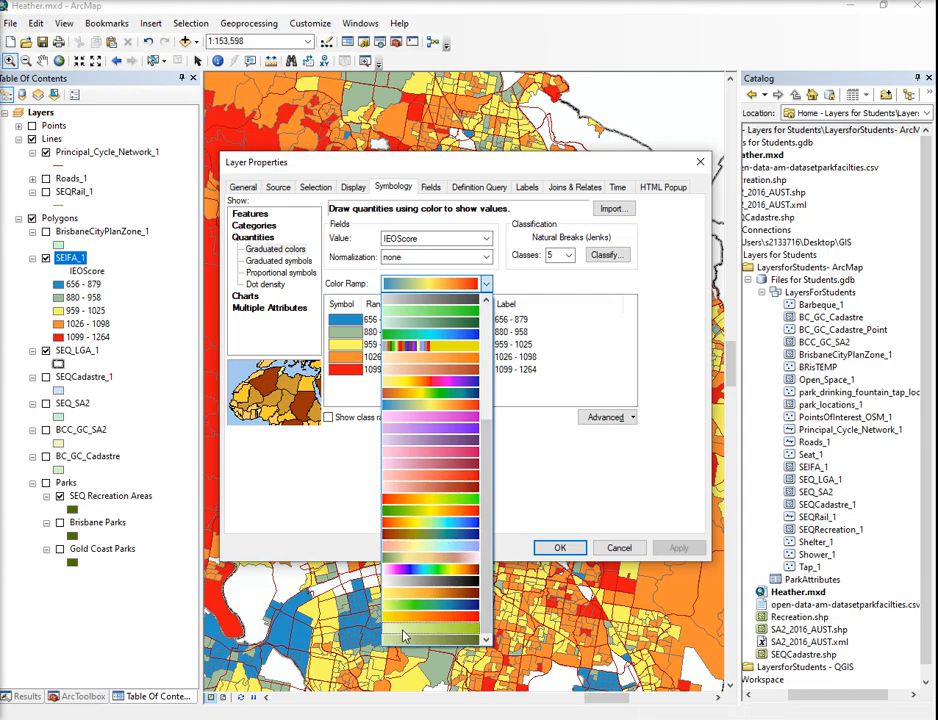
scroll(430, 585, "up", 5)
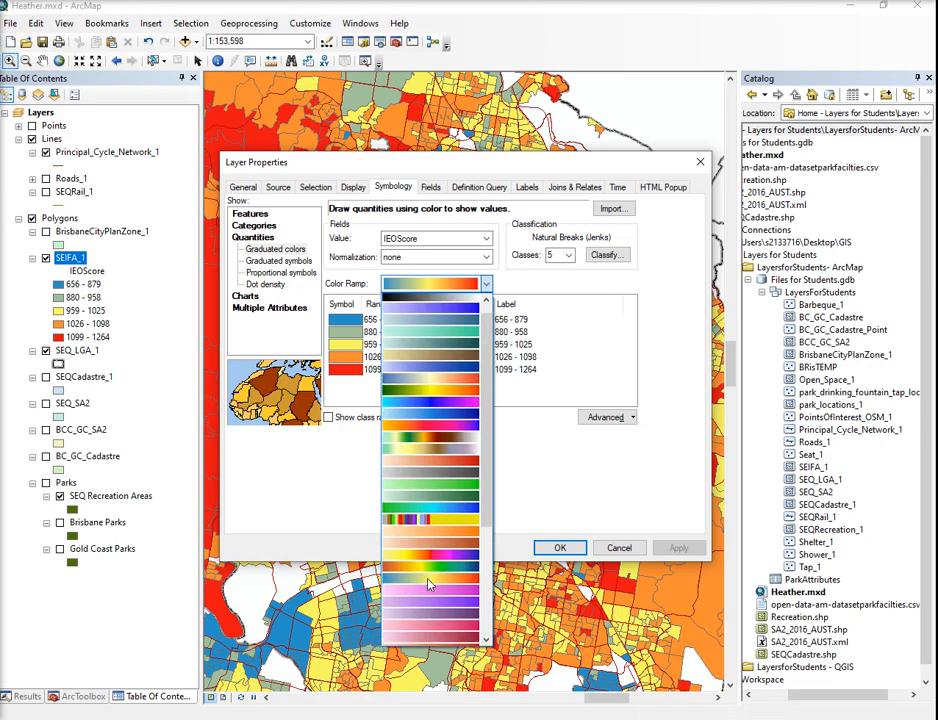
scroll(430, 585, "up", 1)
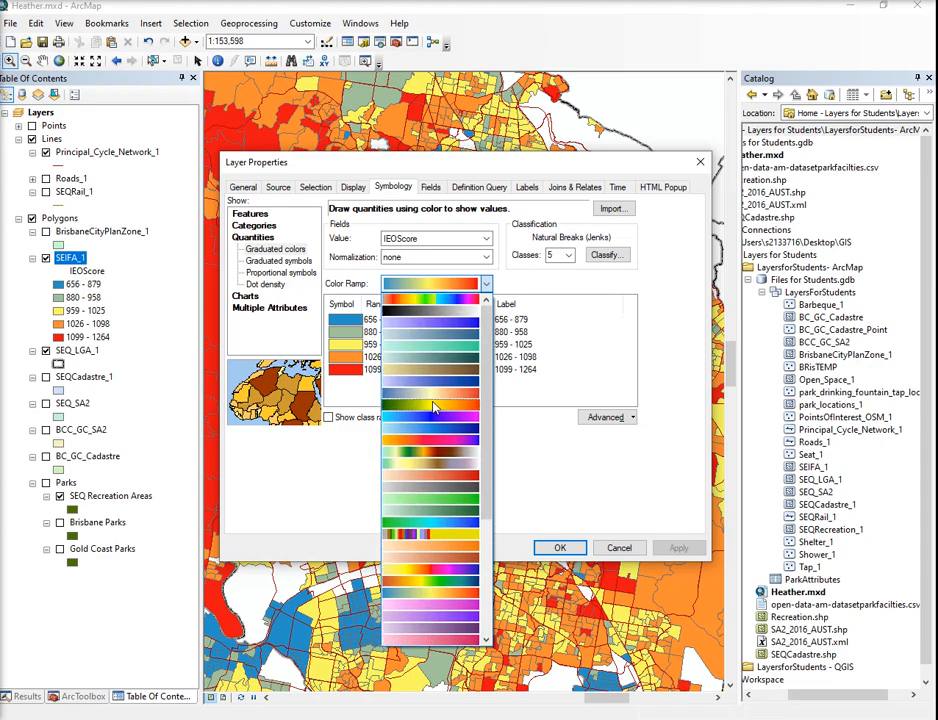
left_click(402, 351)
left_click(677, 546)
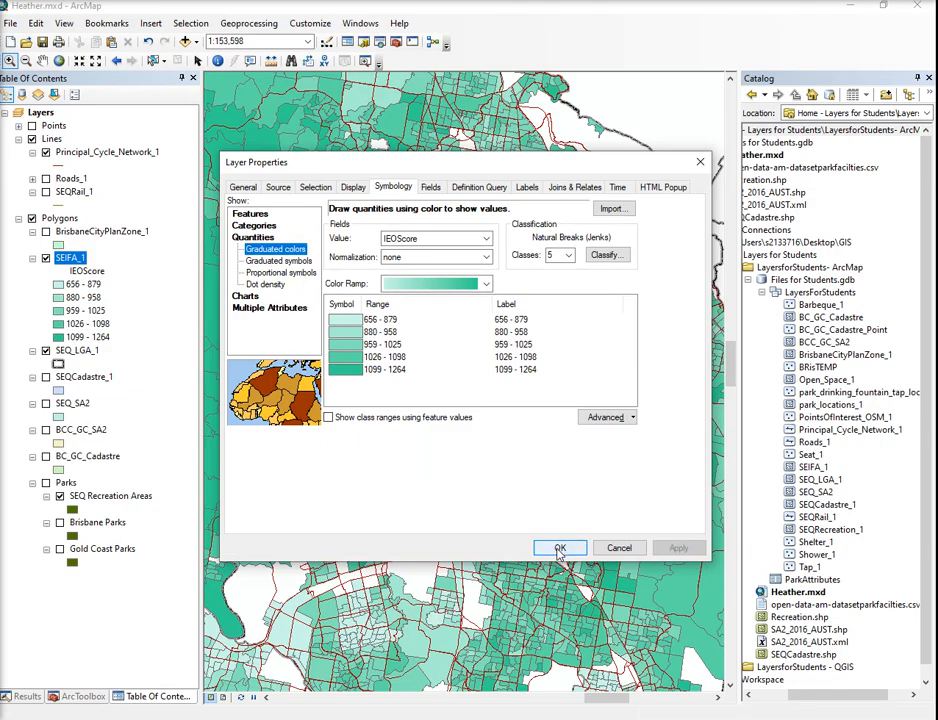
Apply the dark green-yellow-red color ramp to SEIFA_1 and reverse the sorting of its class ranges
left_click(485, 284)
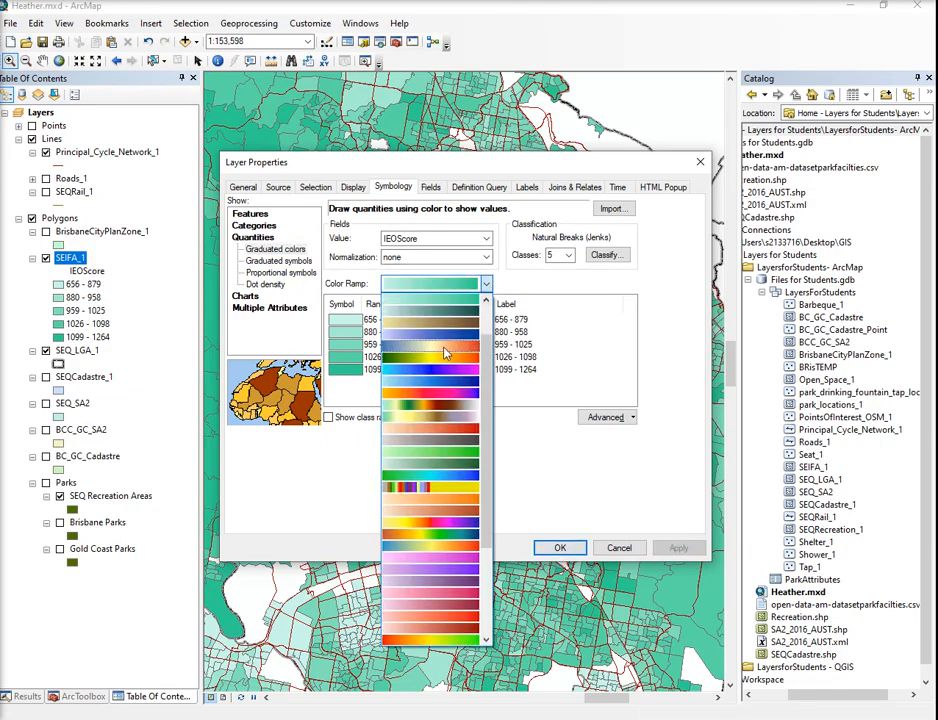
left_click(430, 356)
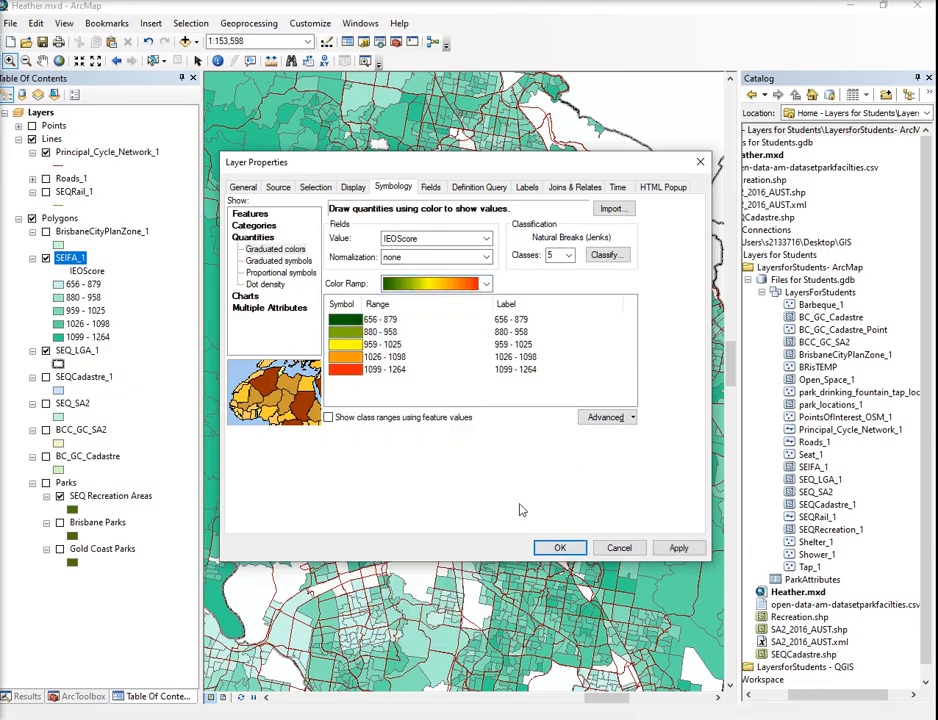
right_click(387, 307)
left_click(451, 392)
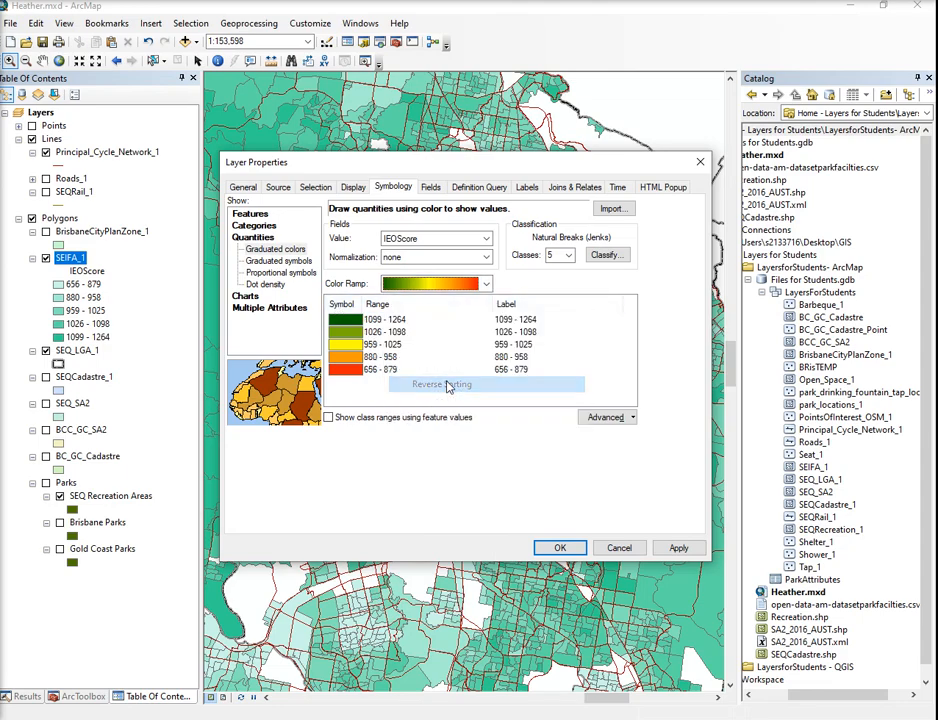
left_click(677, 548)
left_click(561, 548)
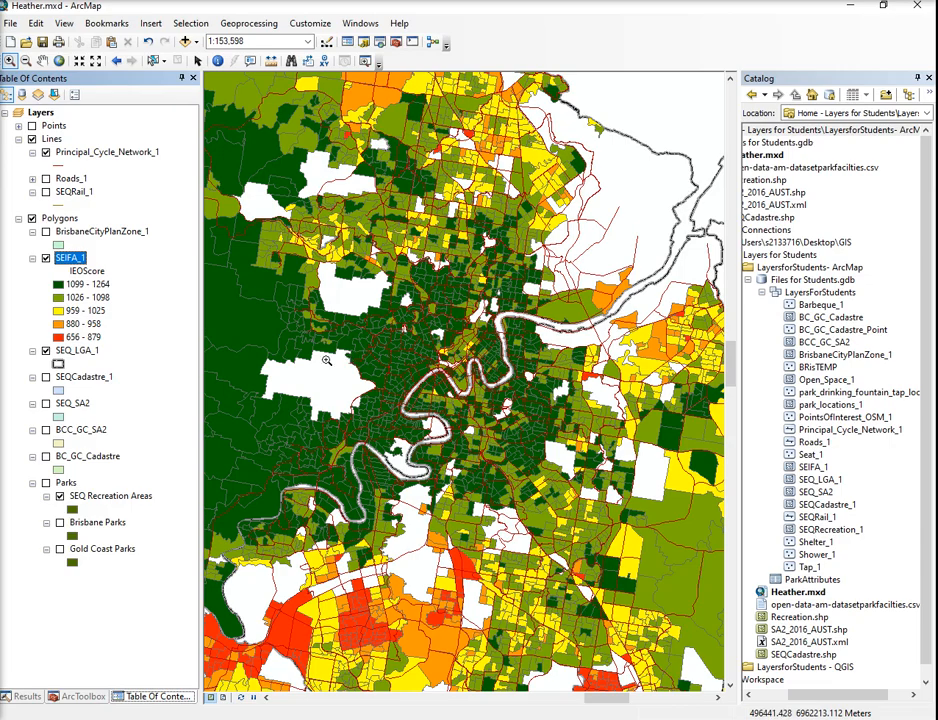
Set the SEQ_SA2 layer's fill to No Color and turn the layer on
scroll(344, 414, "down", 1)
scroll(344, 415, "up", 2)
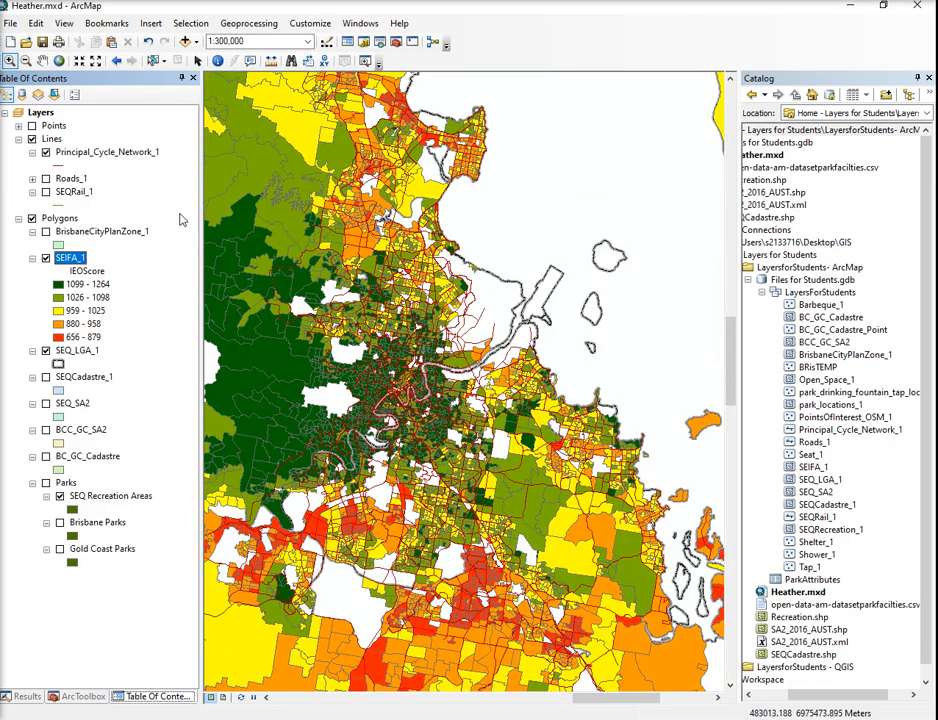
left_click(42, 61)
left_click_drag(402, 372, 512, 402)
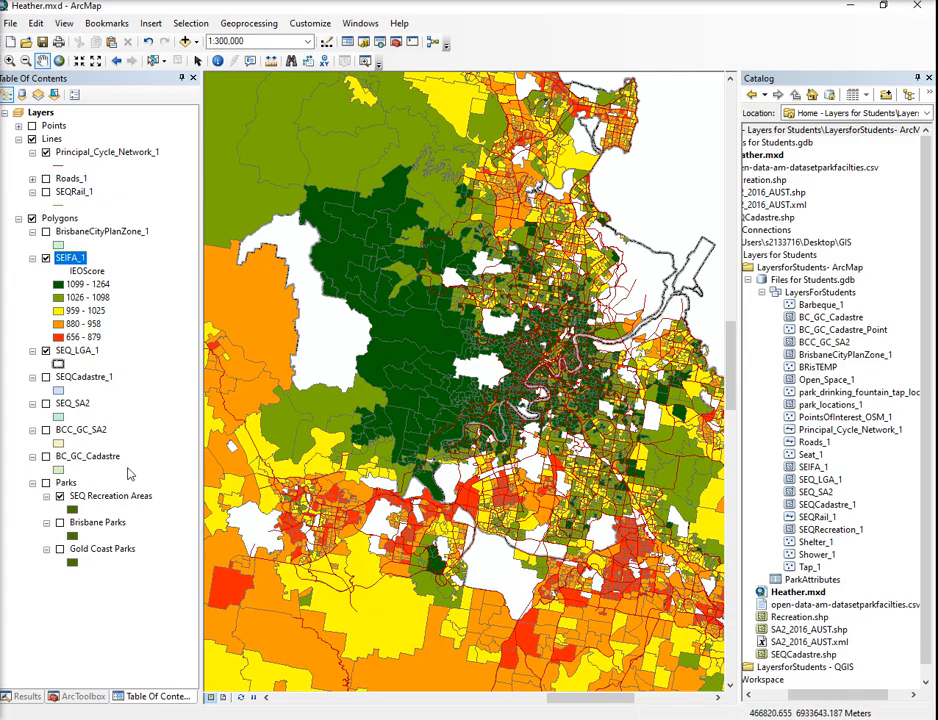
left_click(58, 417)
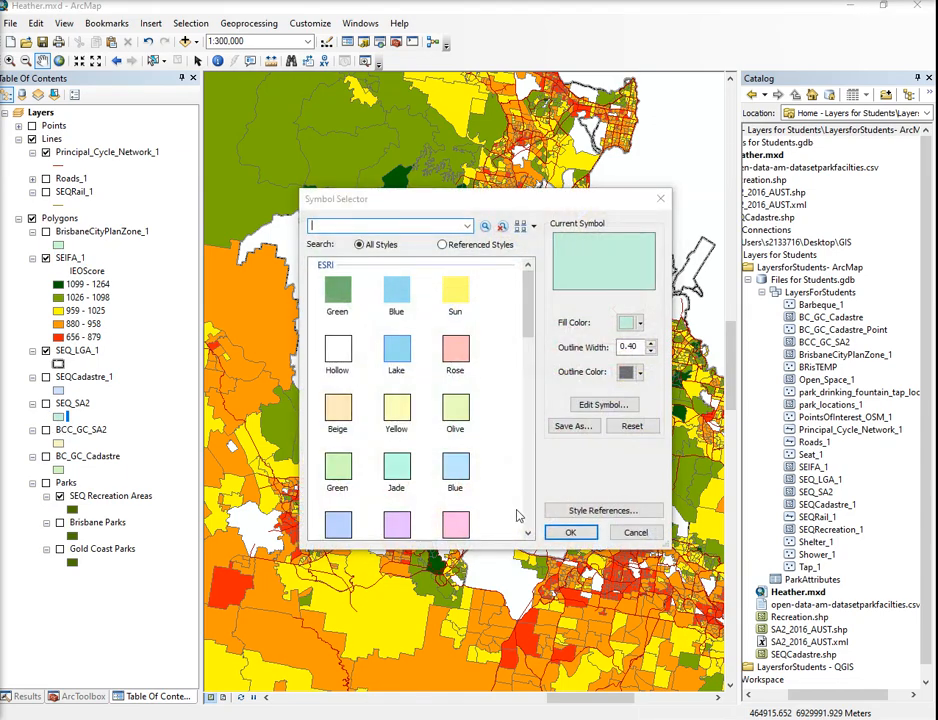
left_click(638, 323)
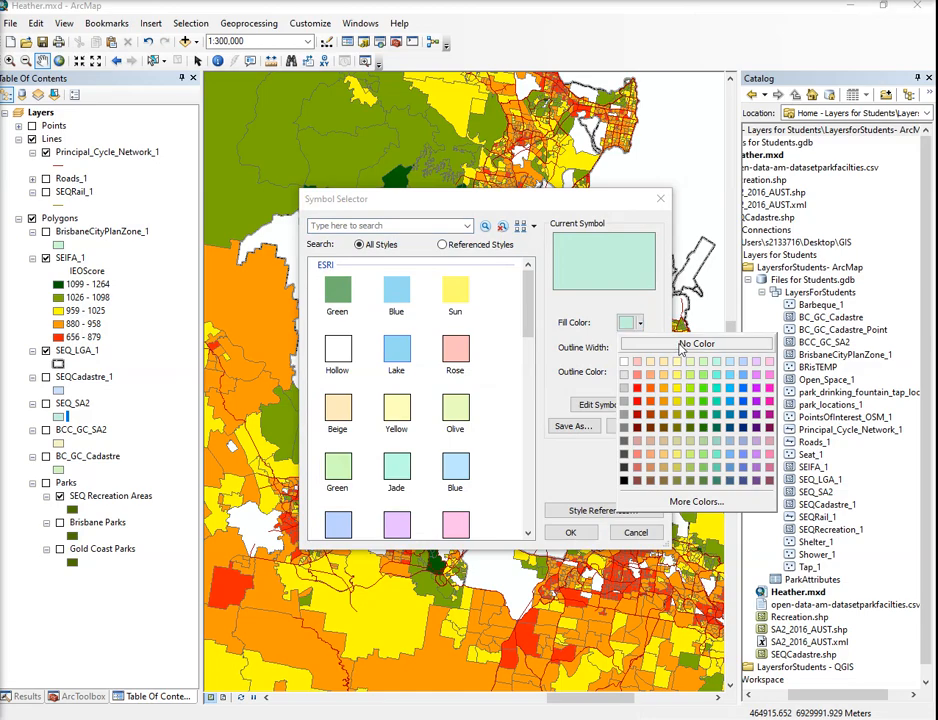
left_click(691, 344)
left_click(570, 532)
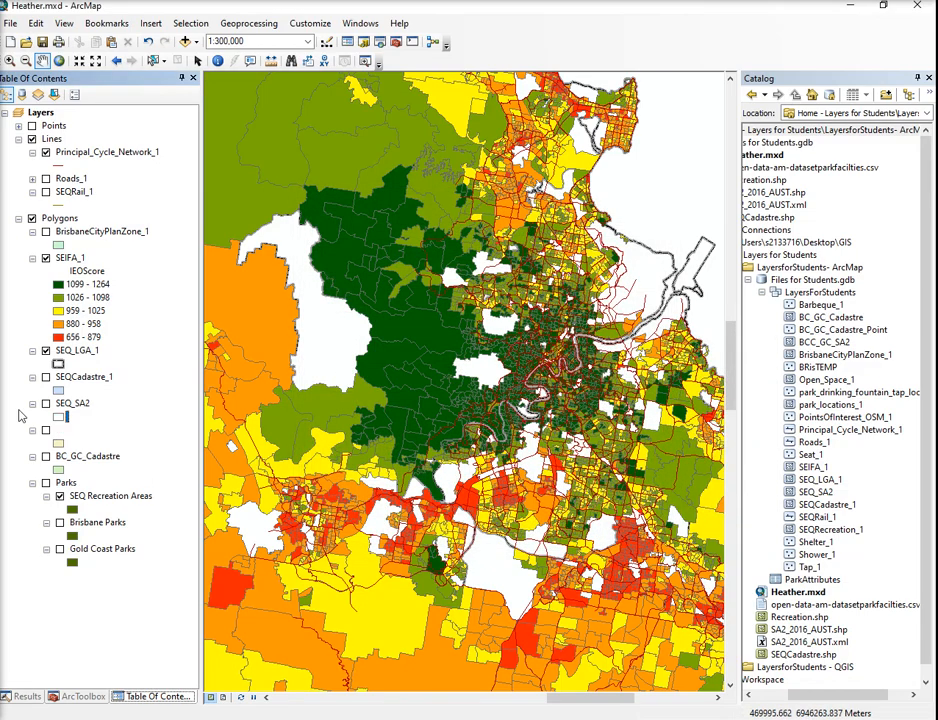
left_click(45, 404)
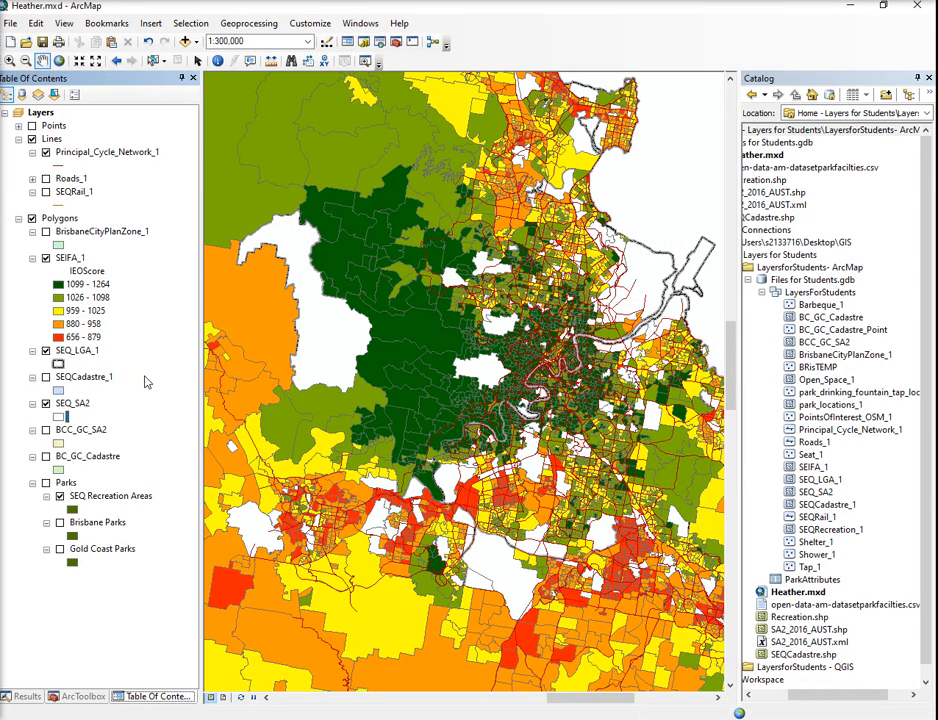
Label the SEQ_SA2 features with the SA2_NAME16 field
left_click(77, 408)
right_click(78, 404)
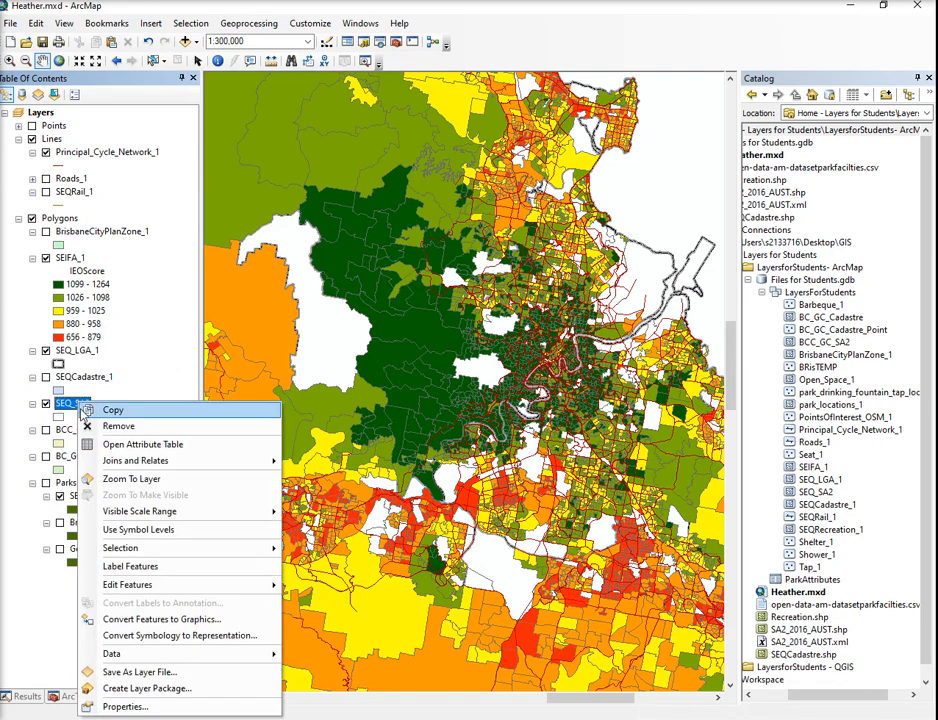
left_click(149, 709)
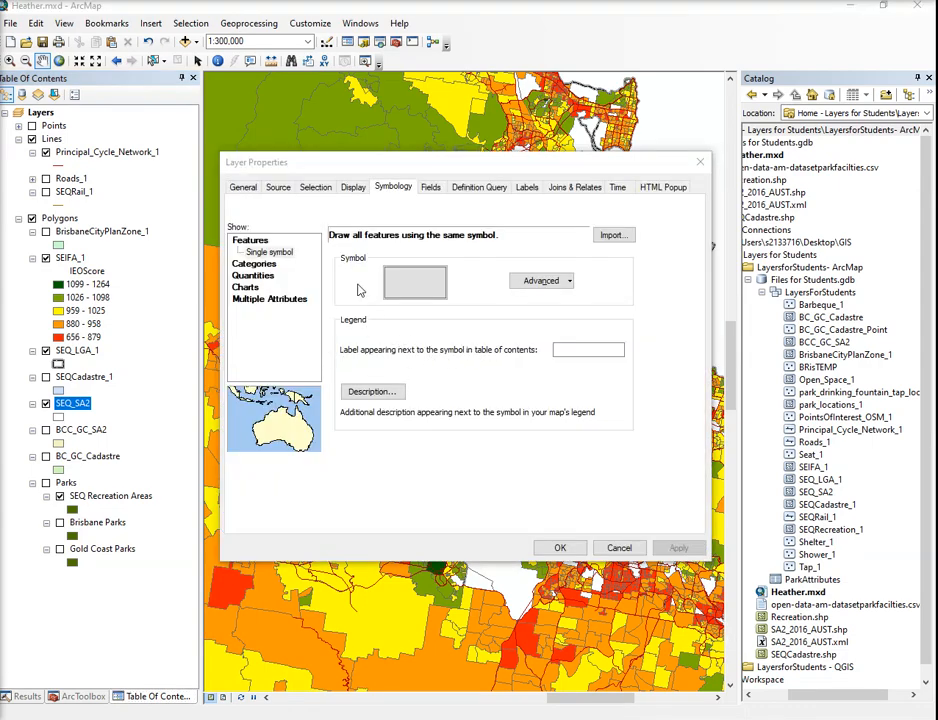
left_click(528, 190)
left_click(240, 206)
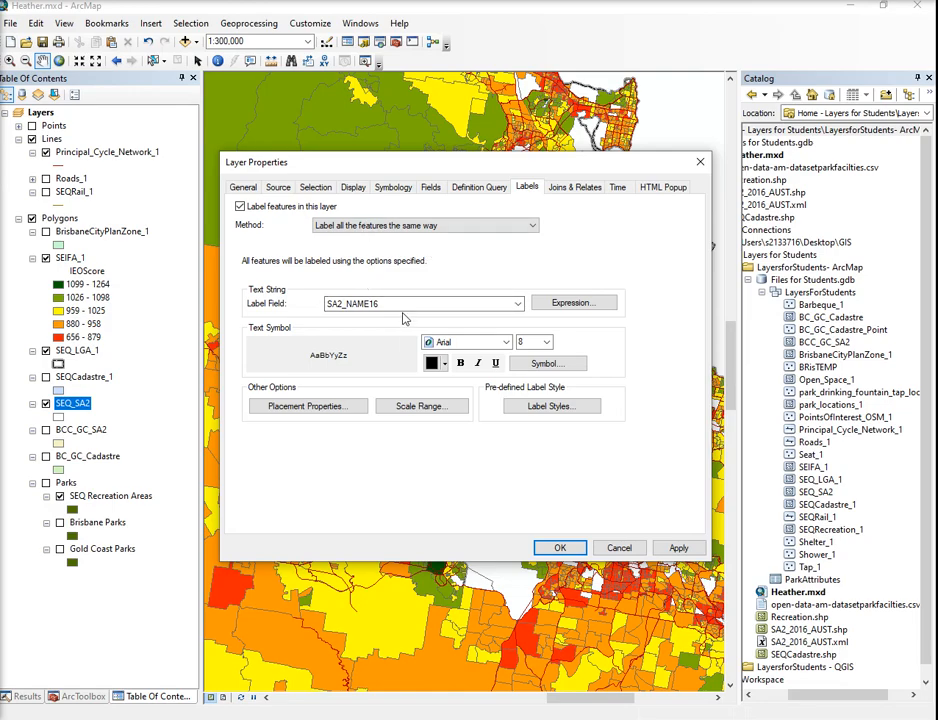
left_click(518, 304)
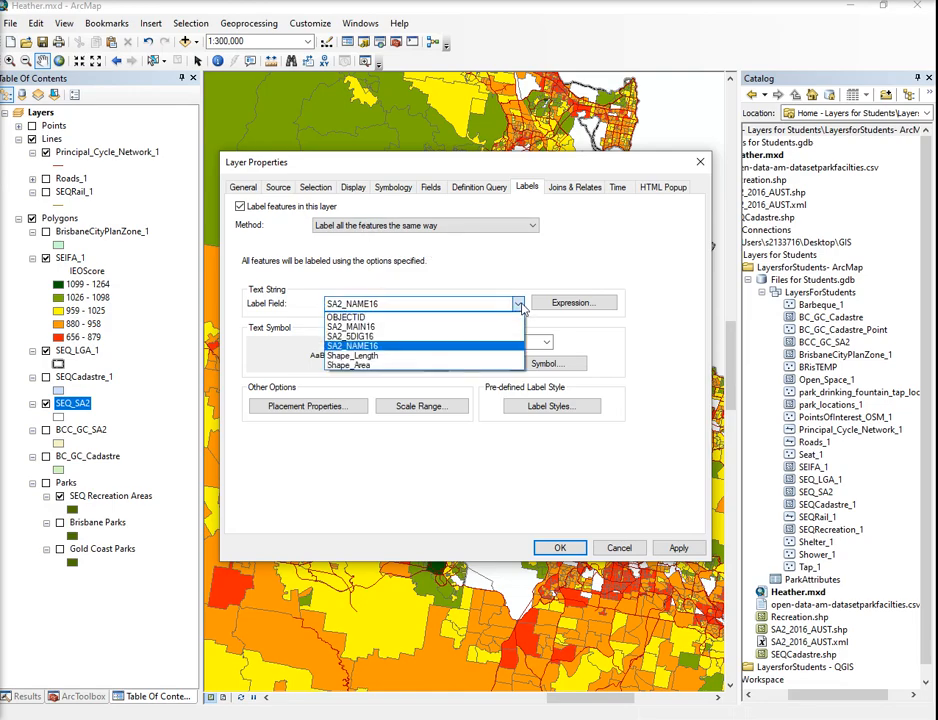
left_click(385, 345)
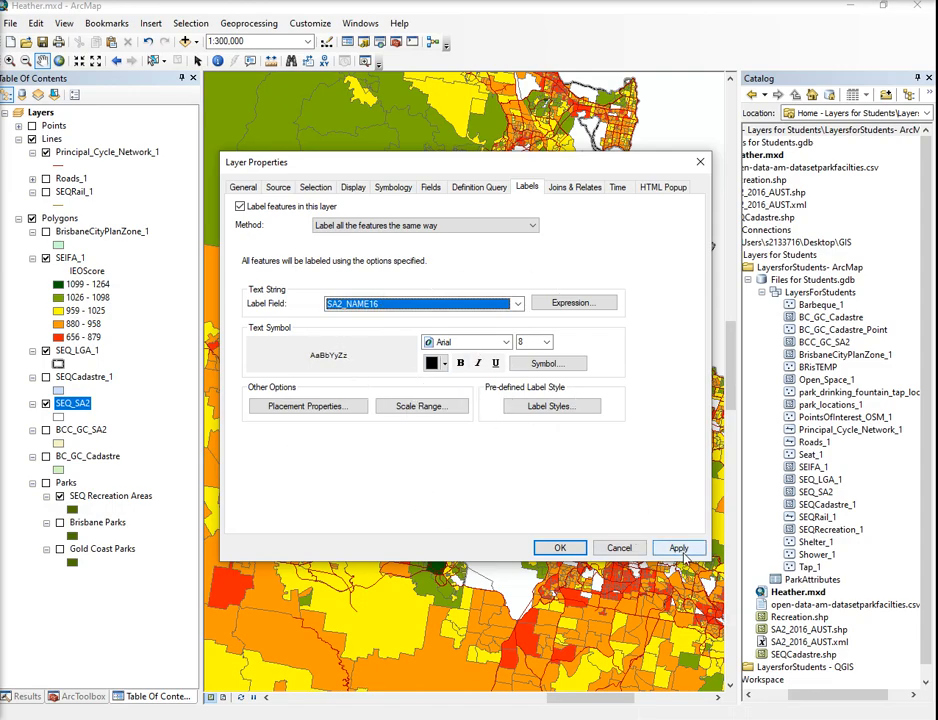
left_click(560, 548)
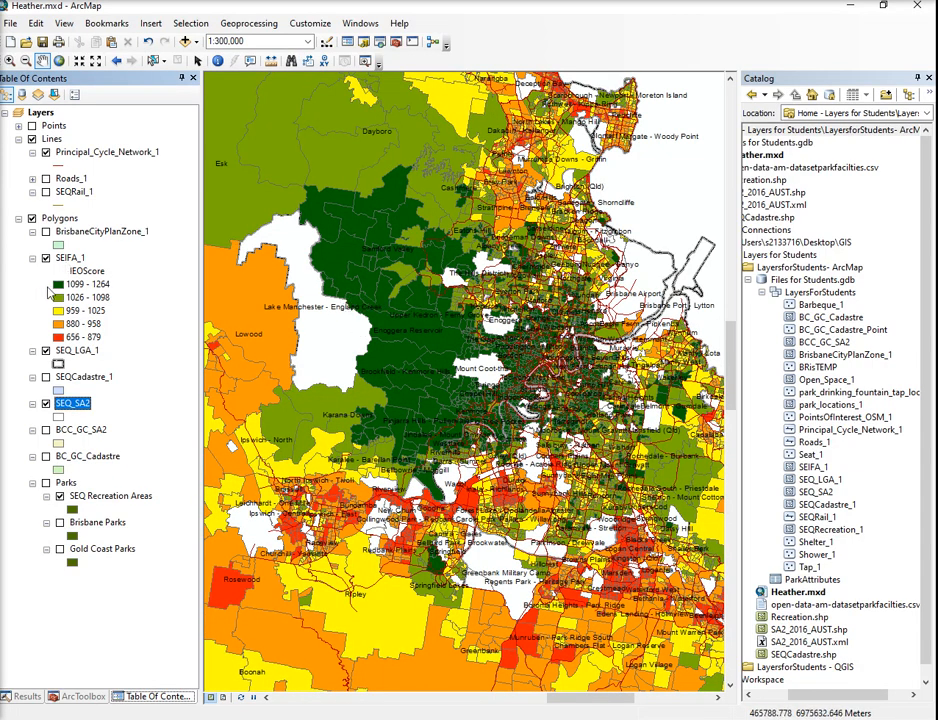
right_click(83, 405)
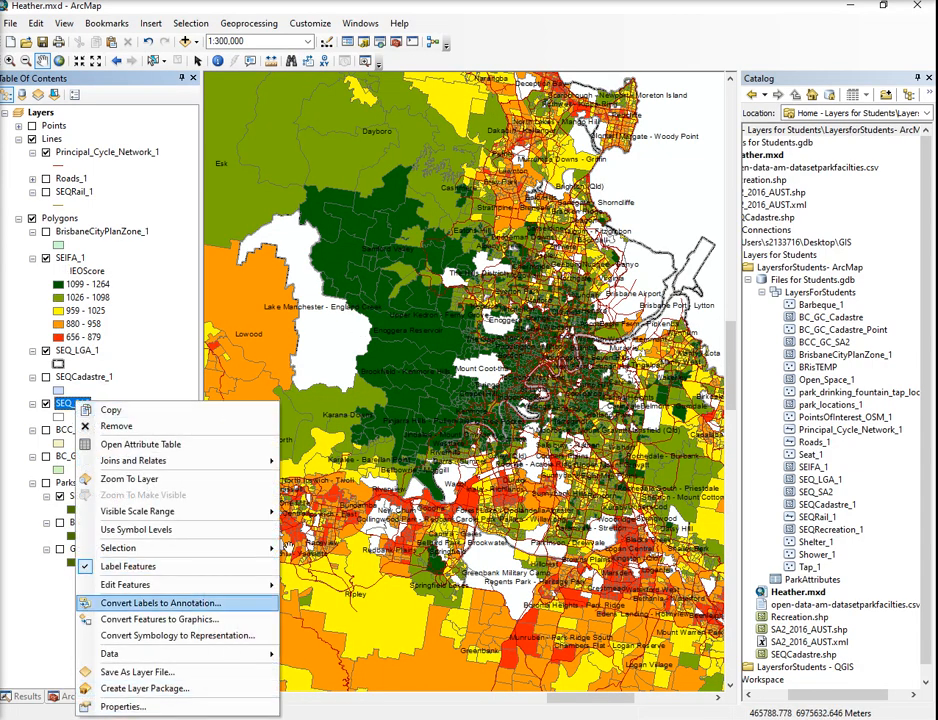
left_click(83, 337)
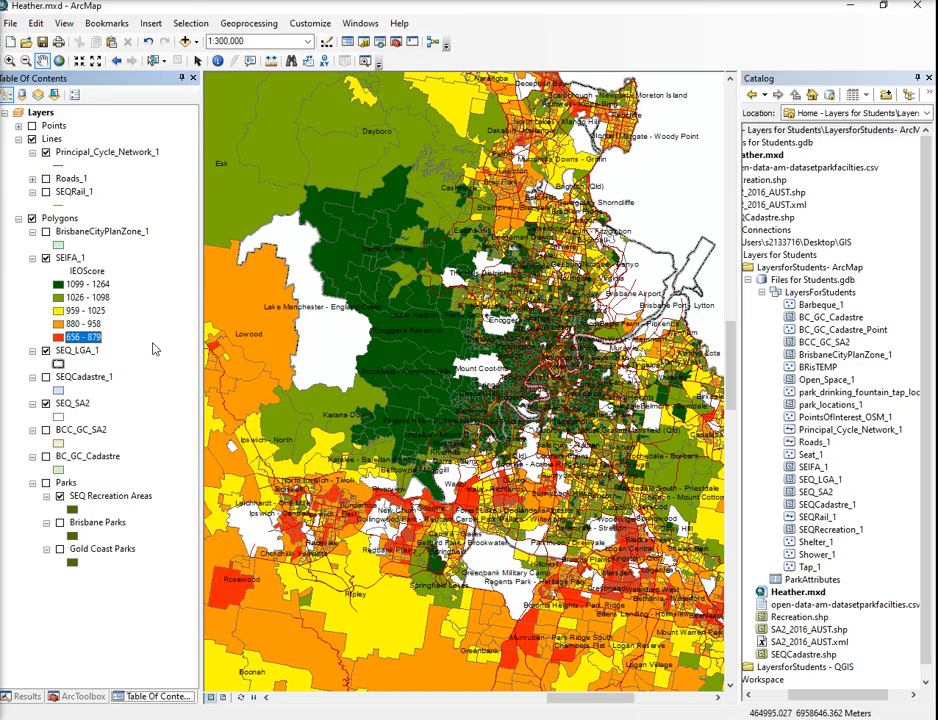
Zoom the map in on the labelled suburbs around Inala - Richlands and Forest Lake
left_click(9, 61)
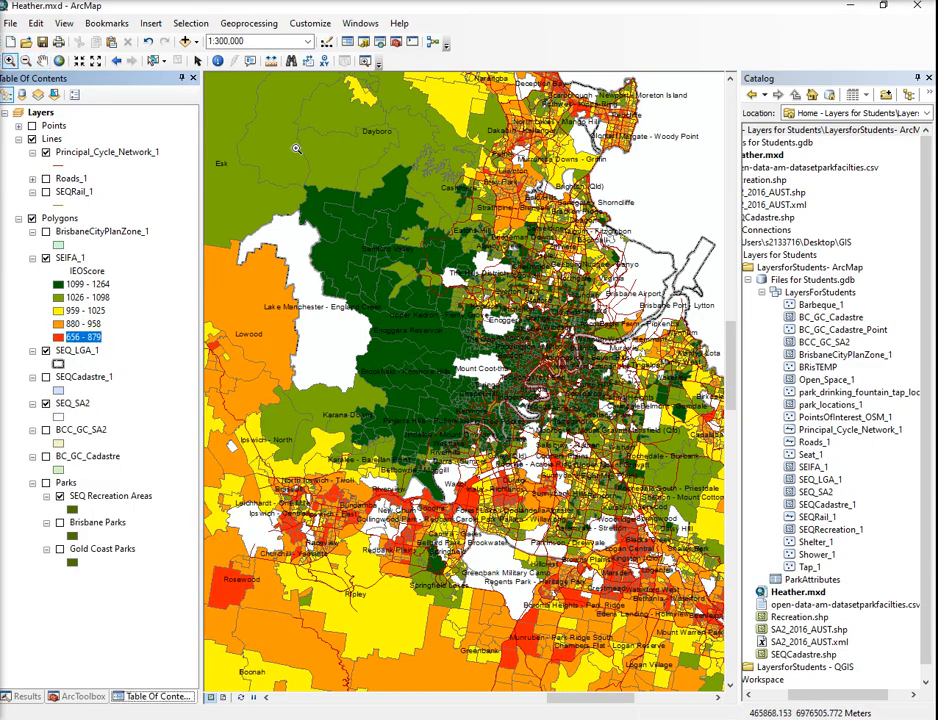
left_click_drag(366, 305, 640, 583)
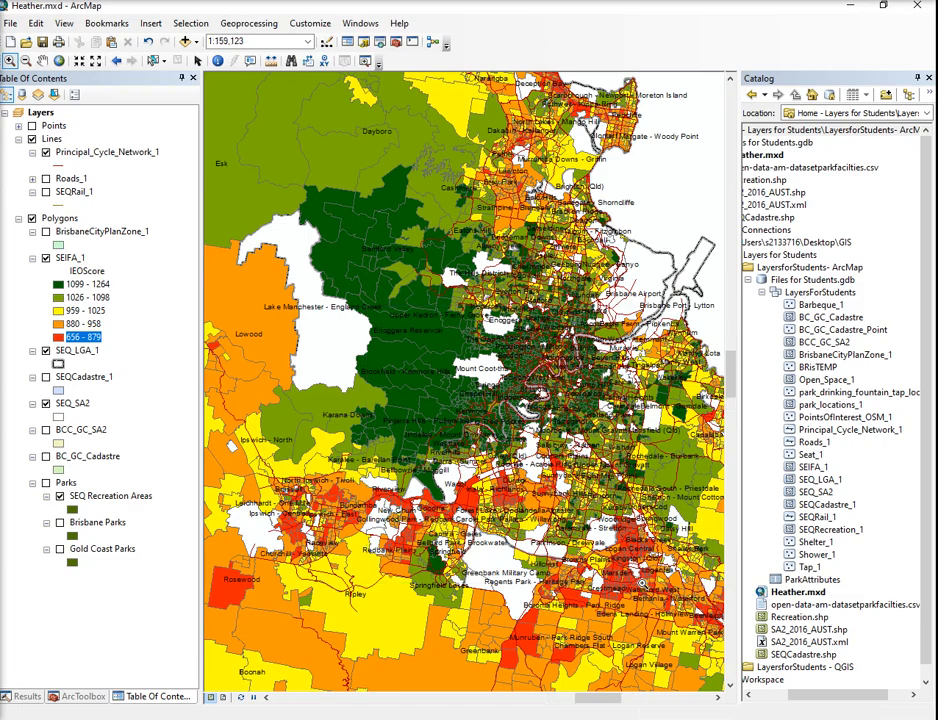
left_click_drag(258, 230, 615, 606)
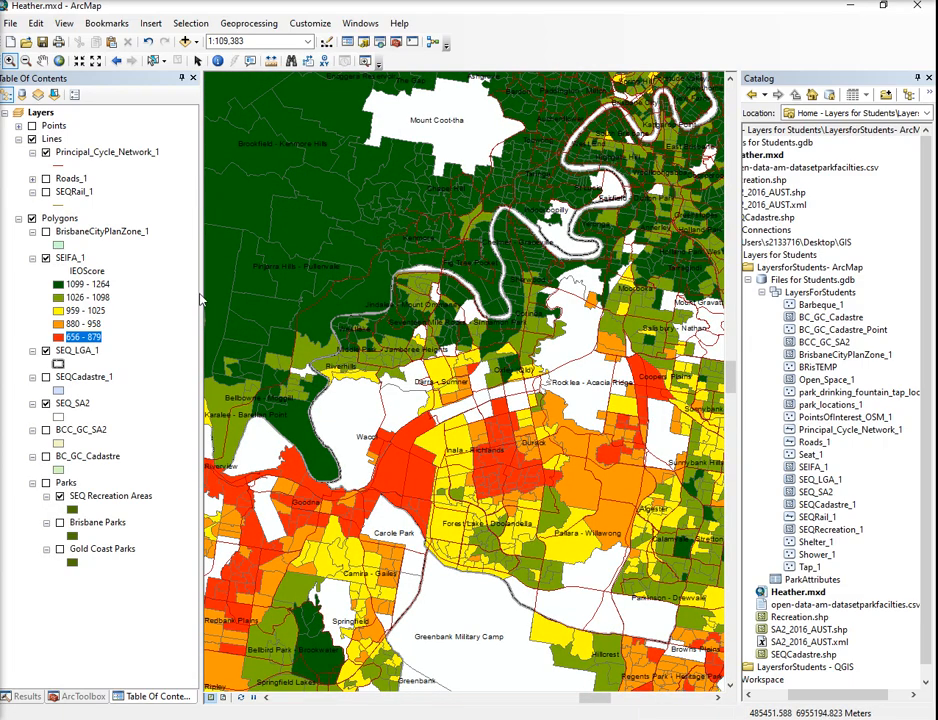